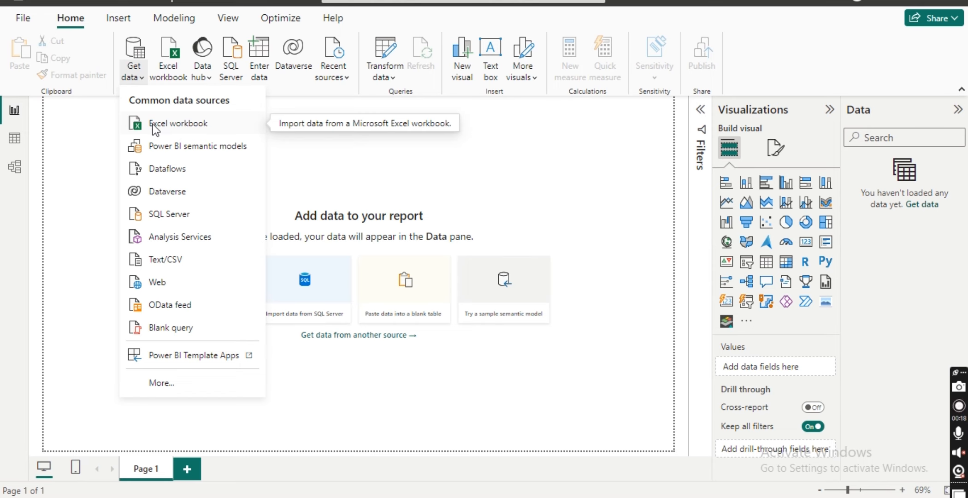
# Import Sheet1 from the Excel workbook "unpivot column" and load it into the report
pyautogui.click(153, 124)
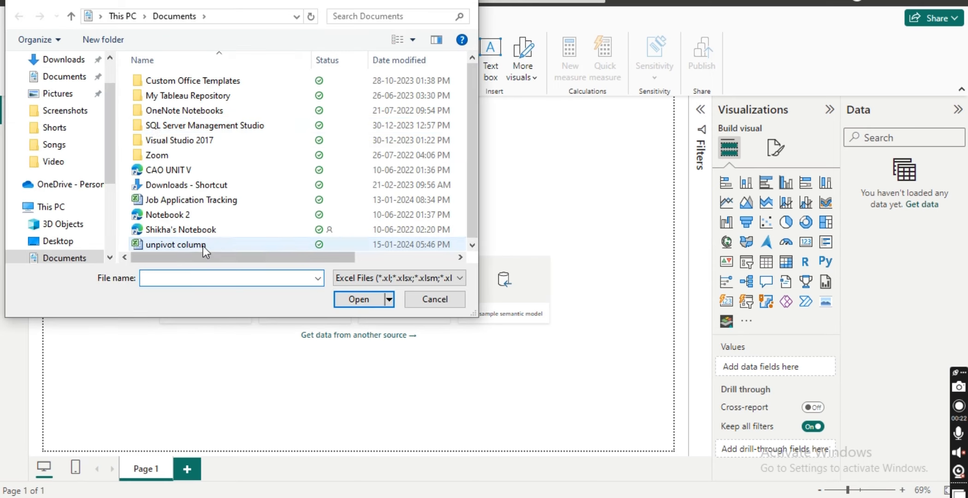
pyautogui.click(203, 244)
pyautogui.click(364, 300)
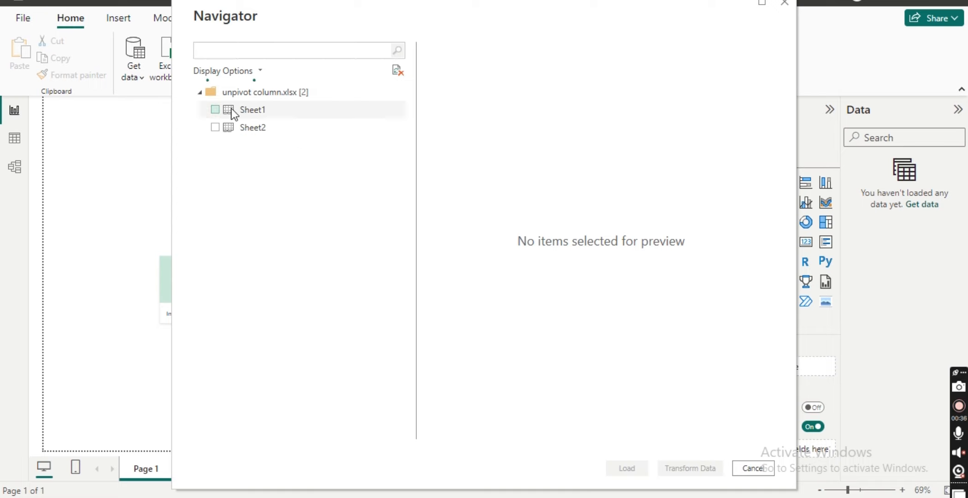
pyautogui.click(216, 113)
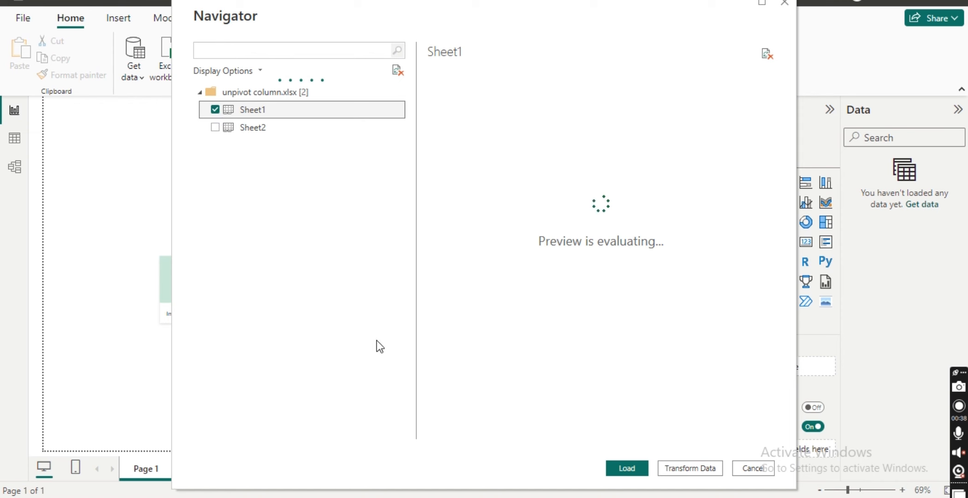
pyautogui.click(628, 473)
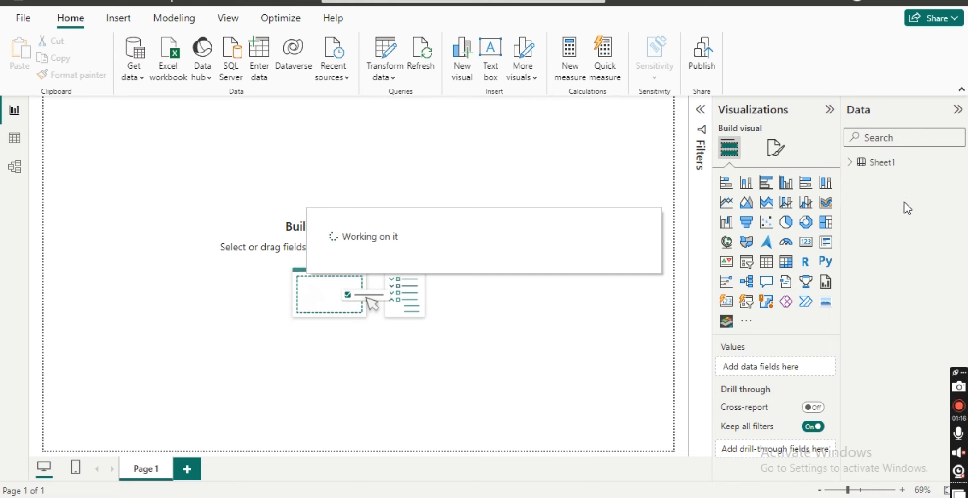
# Check the fields of the Sheet1 table and open its data for transformation in Power Query Editor
pyautogui.click(849, 163)
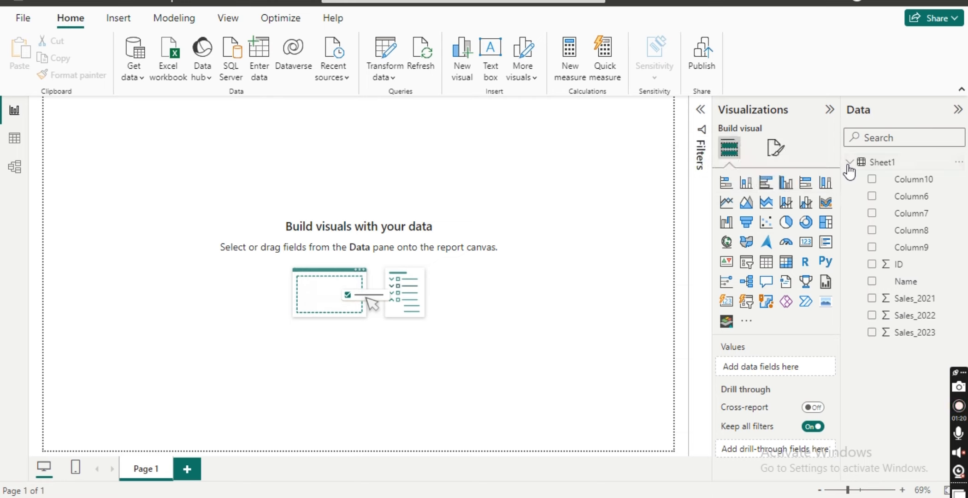
pyautogui.click(849, 164)
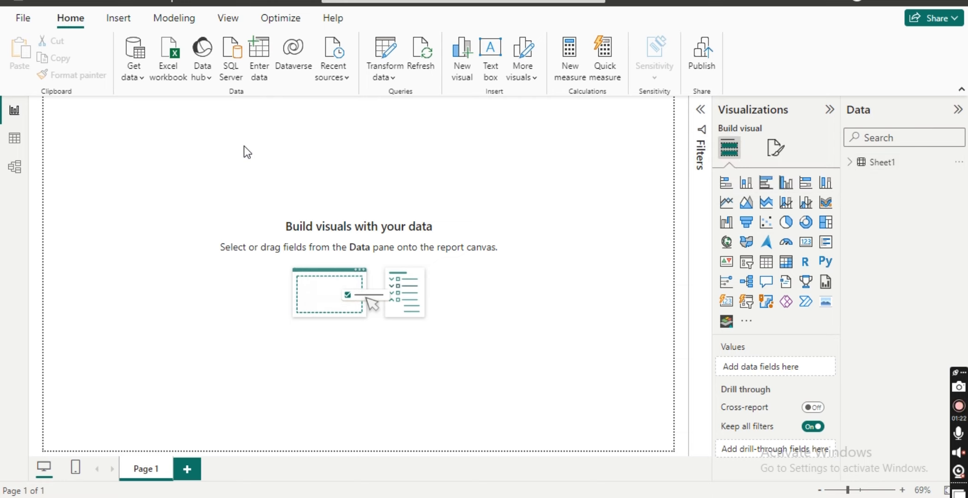
pyautogui.click(394, 82)
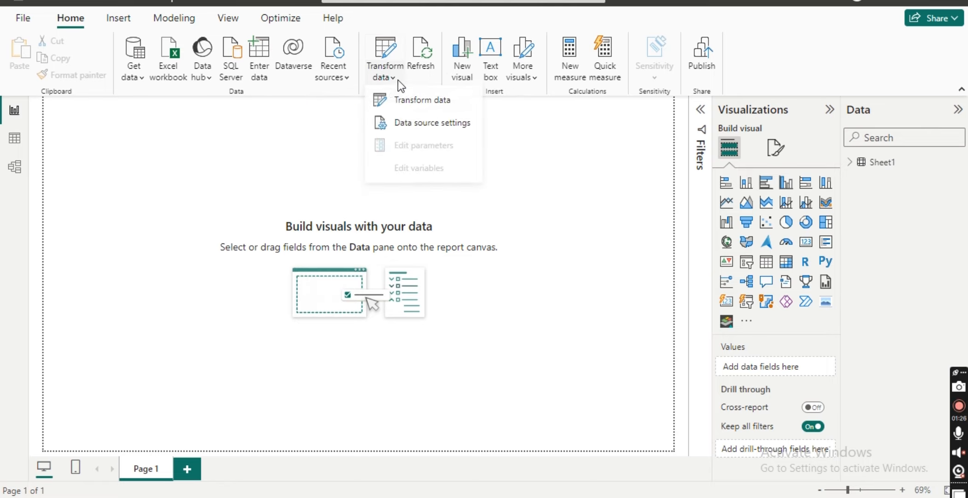
pyautogui.click(399, 102)
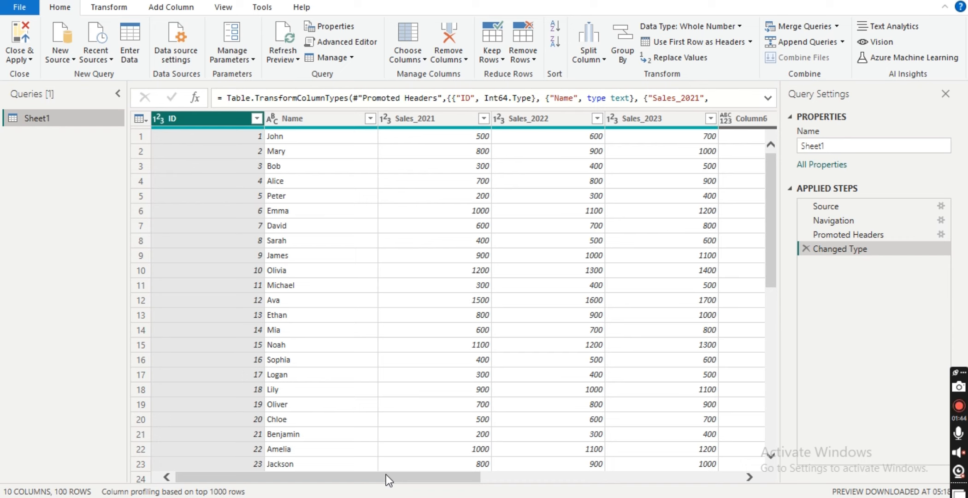
# Unpivot the Sales_2021, Sales_2022 and Sales_2023 columns of Sheet1
pyautogui.moveTo(386, 474); pyautogui.dragTo(441, 473)
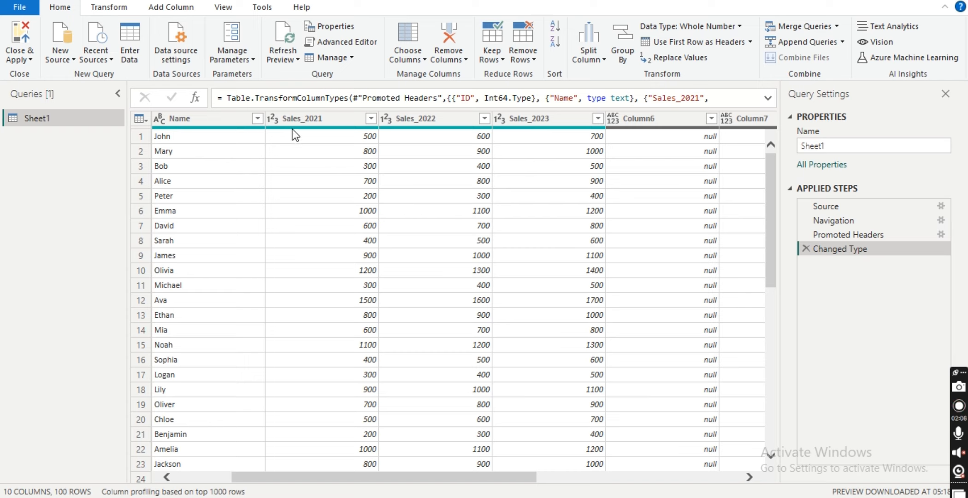
pyautogui.click(314, 120)
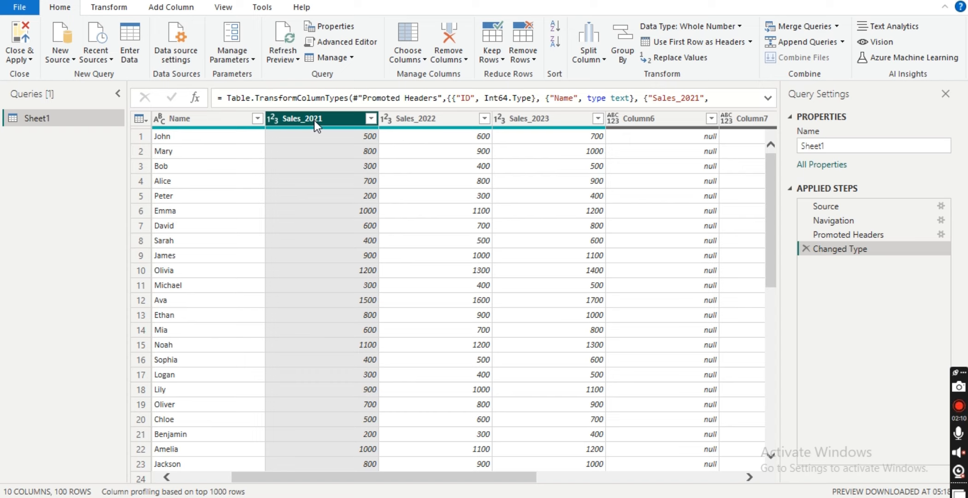
pyautogui.keyDown('ctrl'); pyautogui.click(429, 119); pyautogui.keyUp('ctrl')
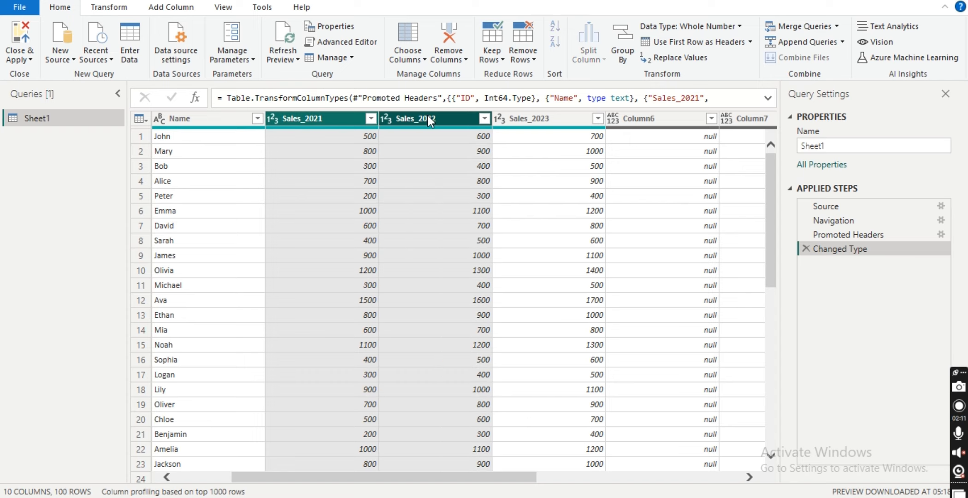
pyautogui.keyDown('ctrl'); pyautogui.click(524, 119); pyautogui.keyUp('ctrl')
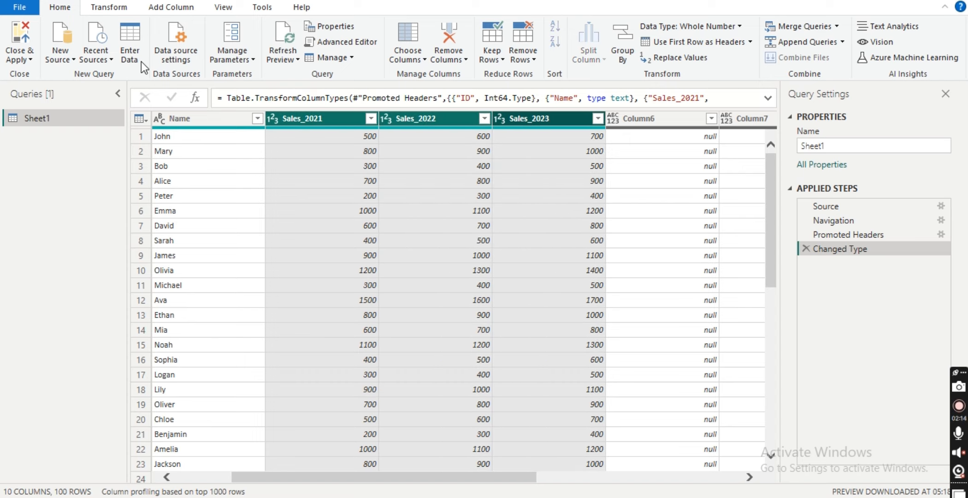
pyautogui.click(113, 10)
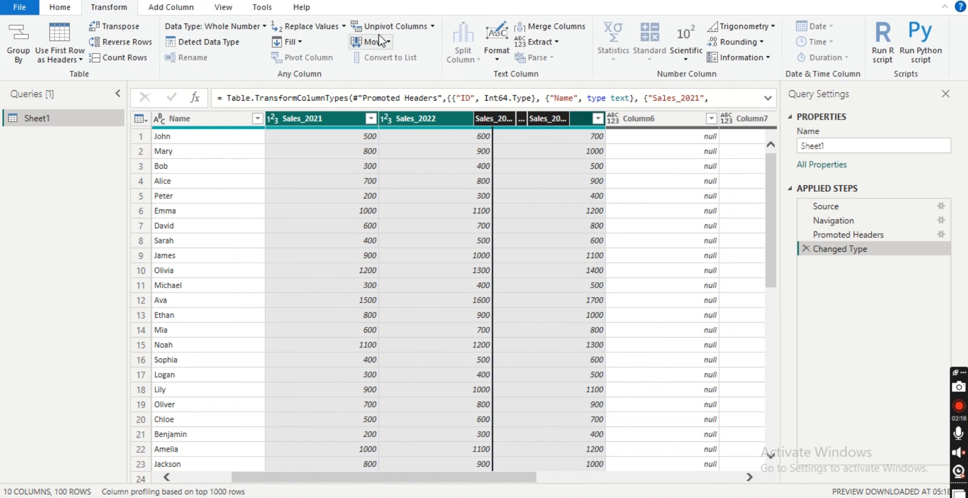
pyautogui.click(426, 28)
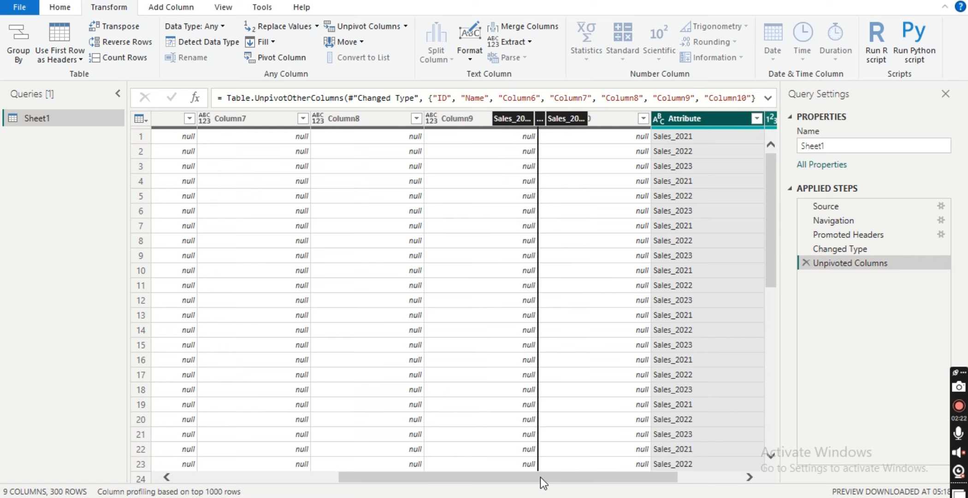
# Rename the unpivoted Attribute column to Year
pyautogui.moveTo(540, 478); pyautogui.dragTo(645, 474)
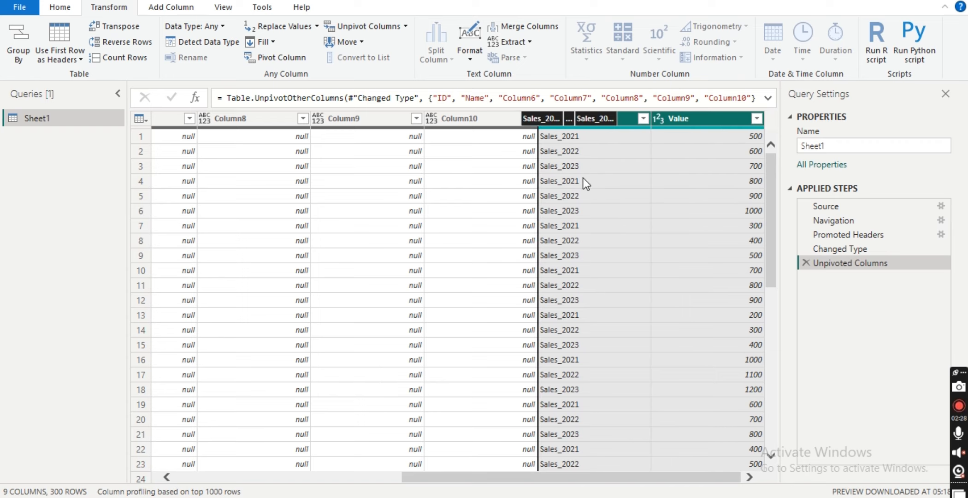
pyautogui.moveTo(676, 164); pyautogui.dragTo(607, 115)
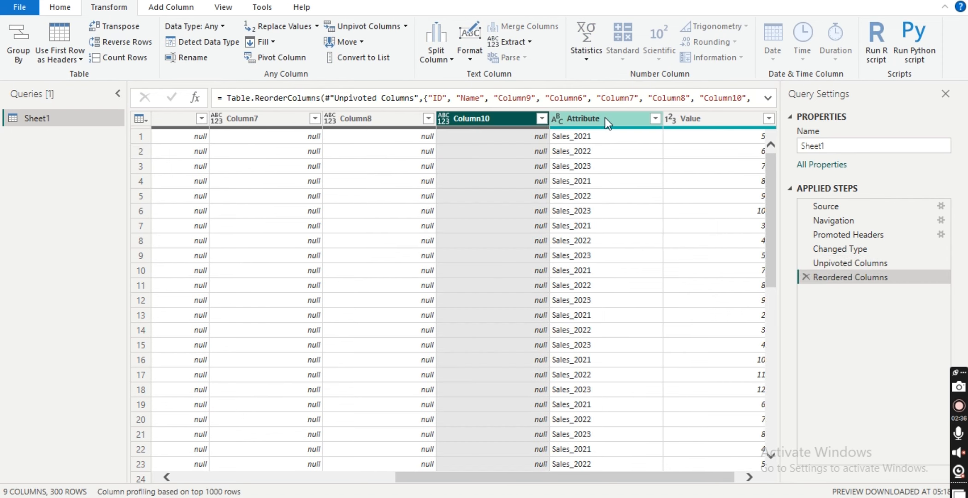
pyautogui.doubleClick(605, 118)
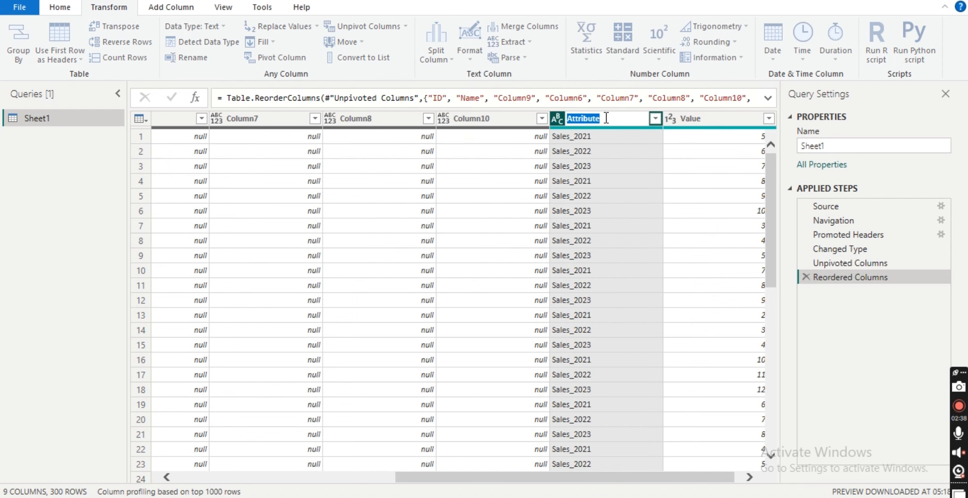
pyautogui.write('Year')
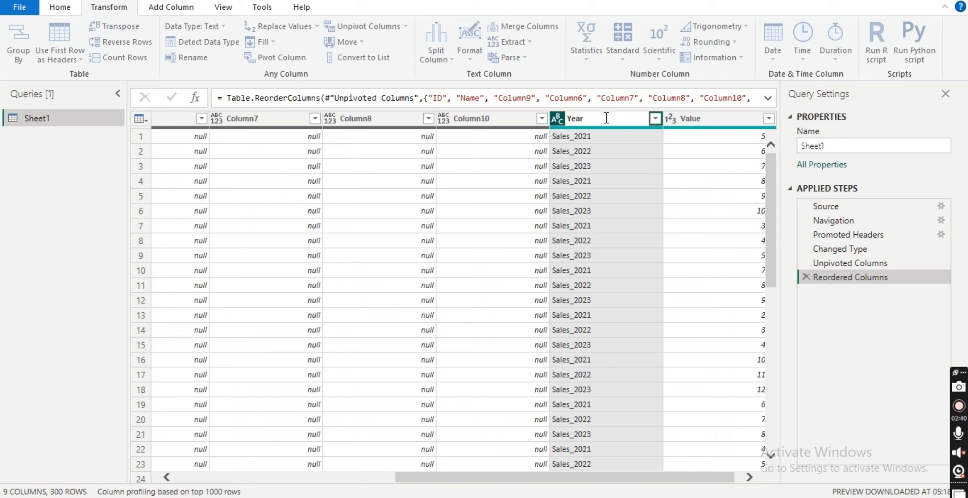
pyautogui.press('Return')
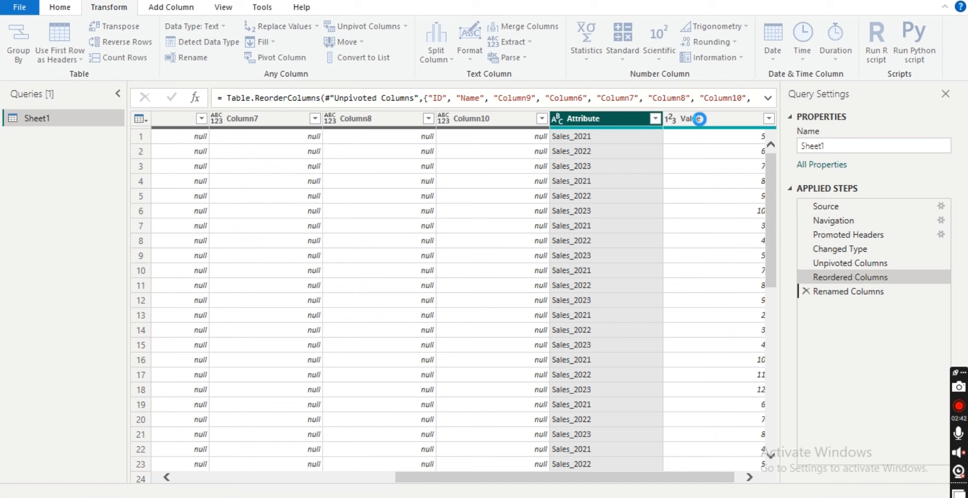
# Rename the unpivoted Value column to Sales
pyautogui.doubleClick(699, 119)
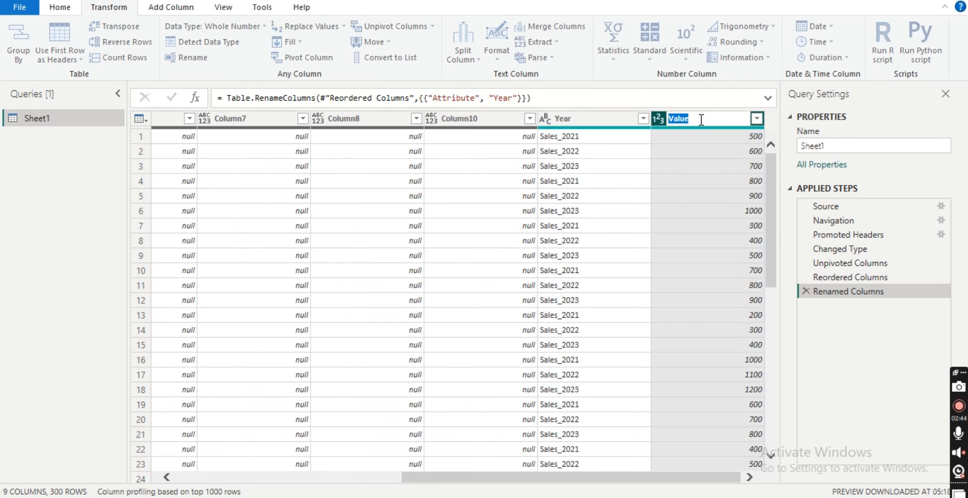
pyautogui.press('BackSpace')
pyautogui.write('sALE')
pyautogui.press('BackSpace')
pyautogui.press('BackSpace')
pyautogui.press('BackSpace')
pyautogui.press('BackSpace')
pyautogui.write('Sales')
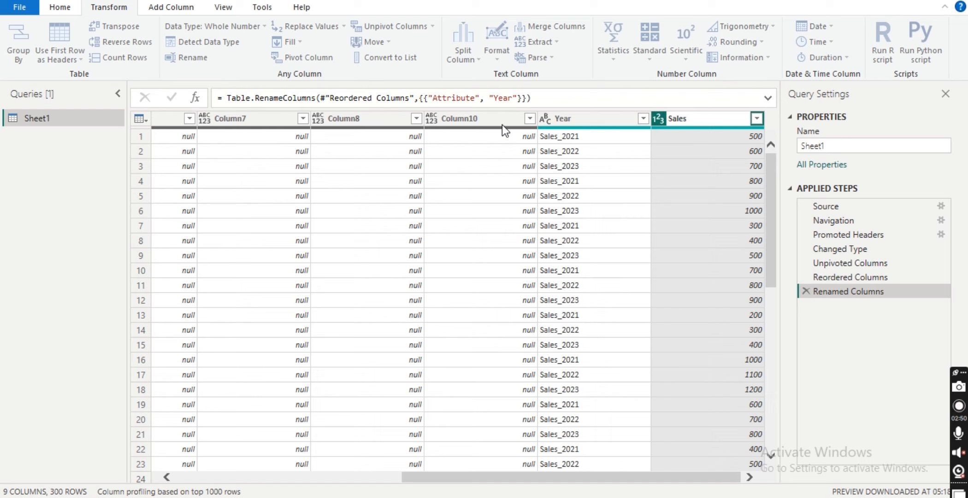
pyautogui.click(491, 120)
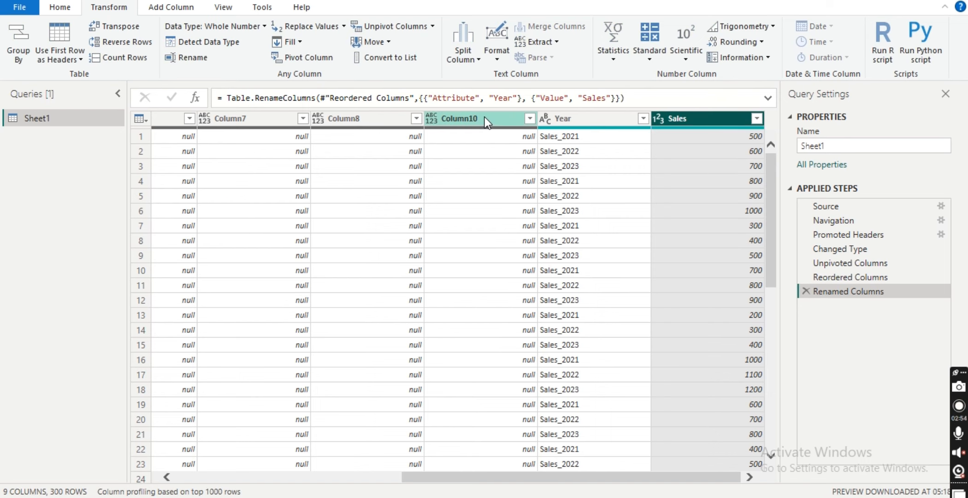
# Try to remove the empty columns Column6 through Column10, and delete the resulting column removal from the applied steps
pyautogui.keyDown('ctrl'); pyautogui.click(378, 122); pyautogui.keyUp('ctrl')
pyautogui.keyDown('ctrl'); pyautogui.click(462, 121); pyautogui.keyUp('ctrl')
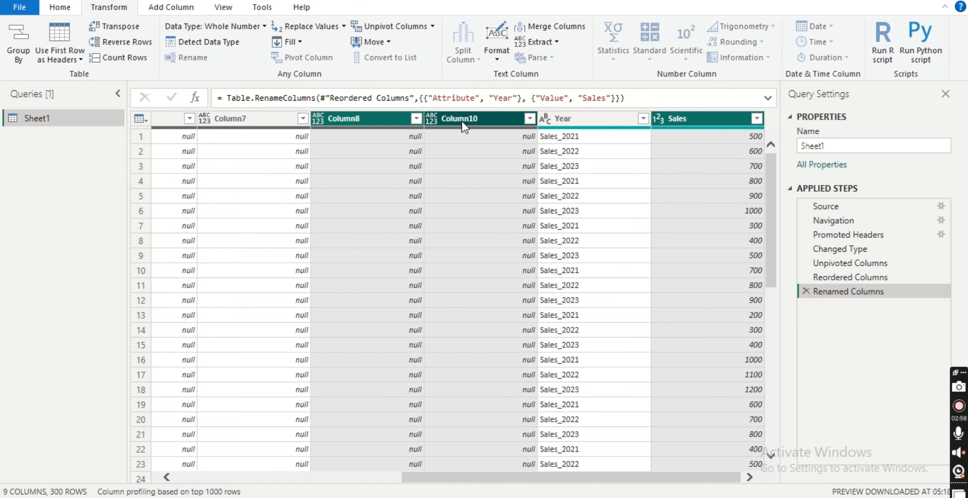
pyautogui.keyDown('ctrl'); pyautogui.click(260, 113); pyautogui.keyUp('ctrl')
pyautogui.keyDown('ctrl'); pyautogui.click(169, 118); pyautogui.keyUp('ctrl')
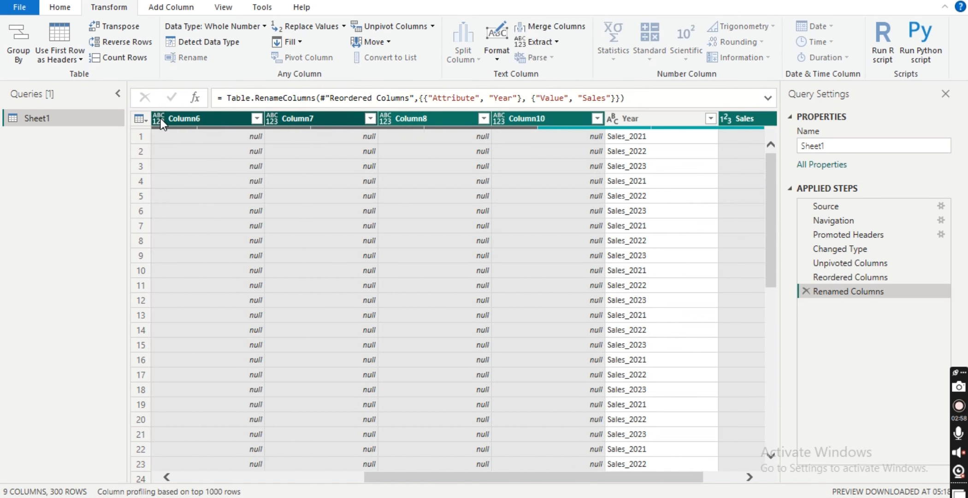
pyautogui.click(324, 475)
pyautogui.keyDown('ctrl'); pyautogui.click(441, 119); pyautogui.keyUp('ctrl')
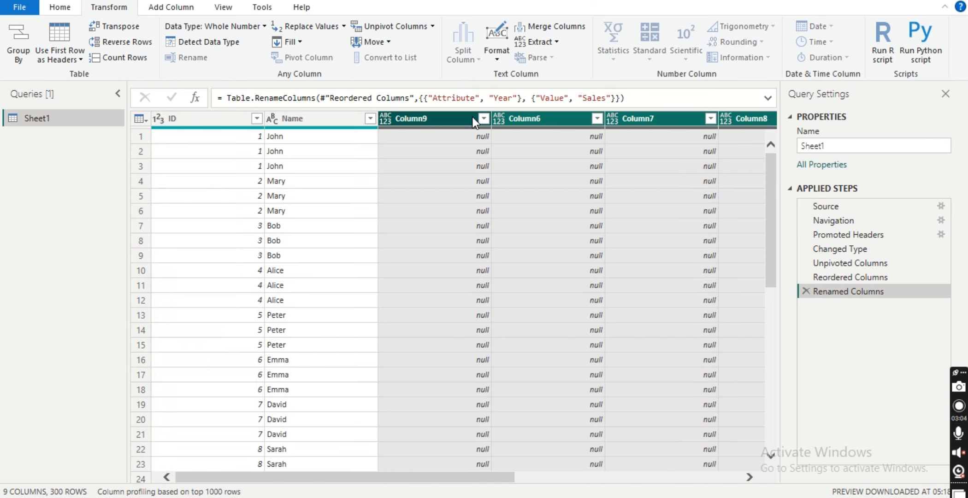
pyautogui.press('Delete')
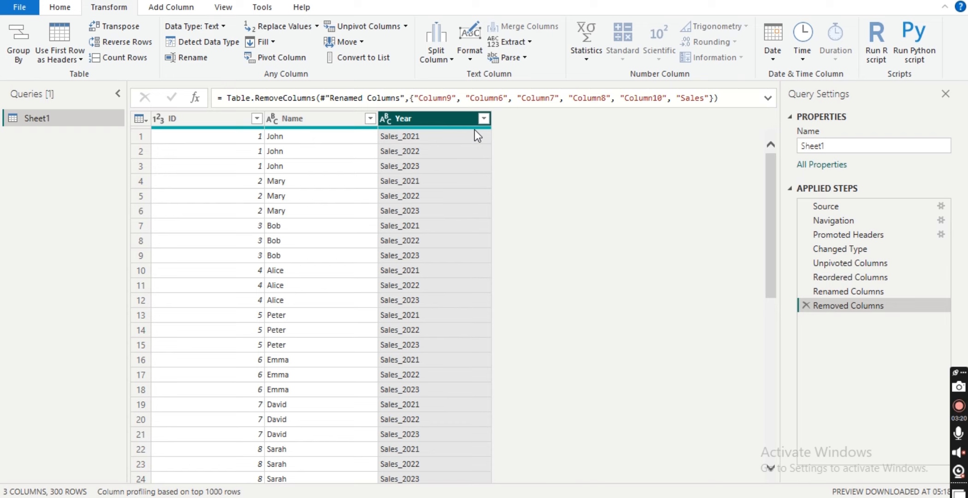
pyautogui.click(806, 305)
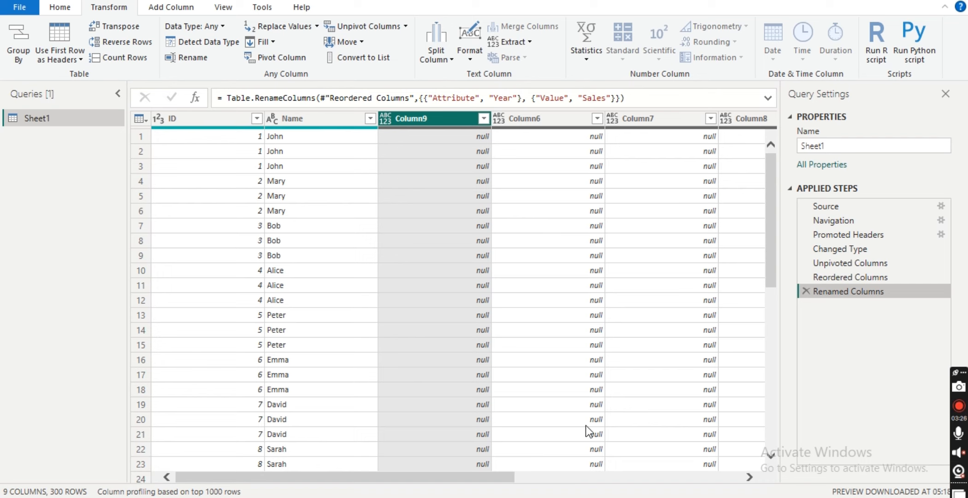
pyautogui.moveTo(484, 479); pyautogui.dragTo(730, 472)
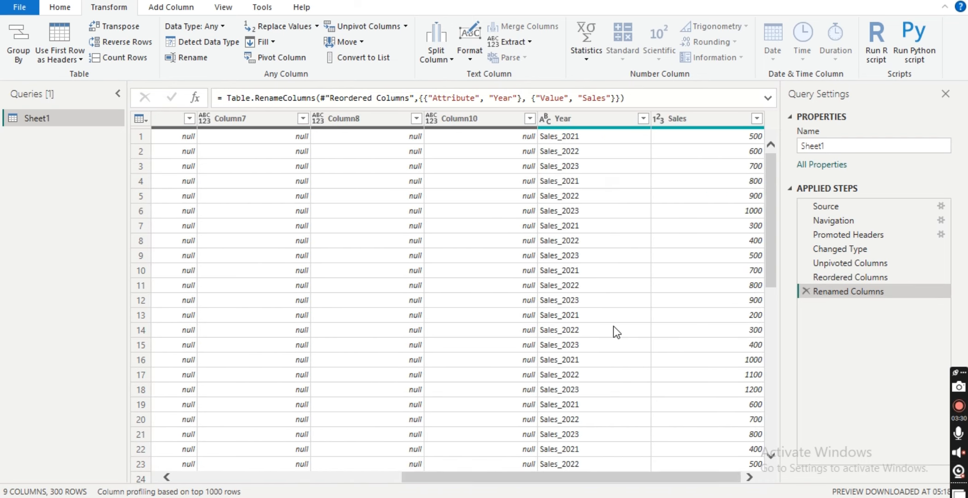
pyautogui.moveTo(596, 477); pyautogui.dragTo(504, 481)
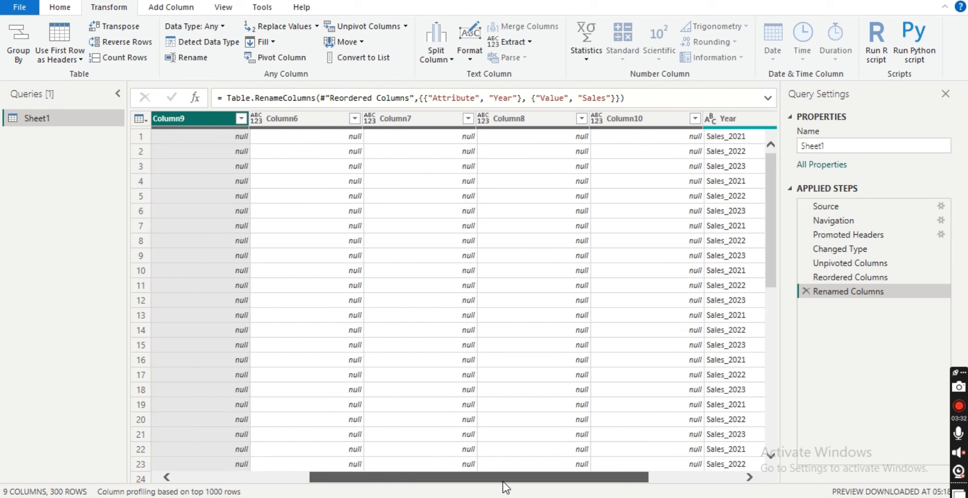
pyautogui.click(648, 118)
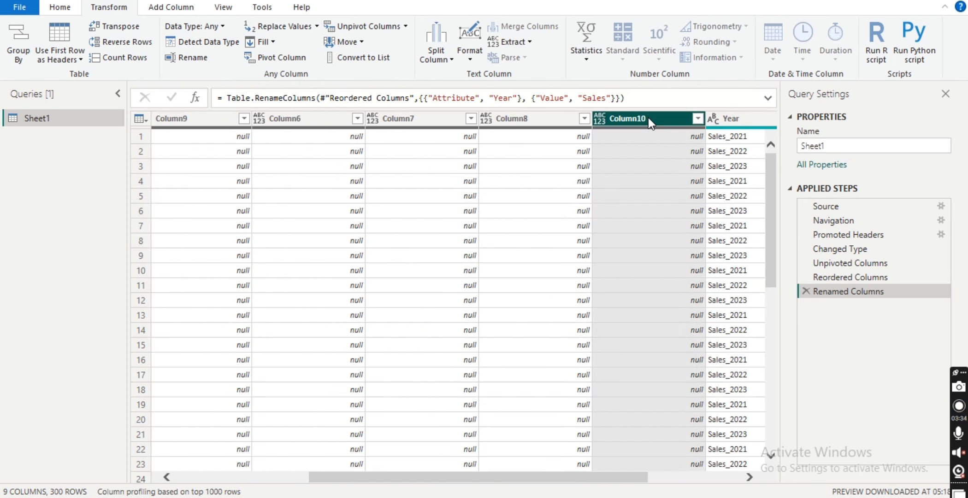
pyautogui.keyDown('ctrl'); pyautogui.click(515, 112); pyautogui.keyUp('ctrl')
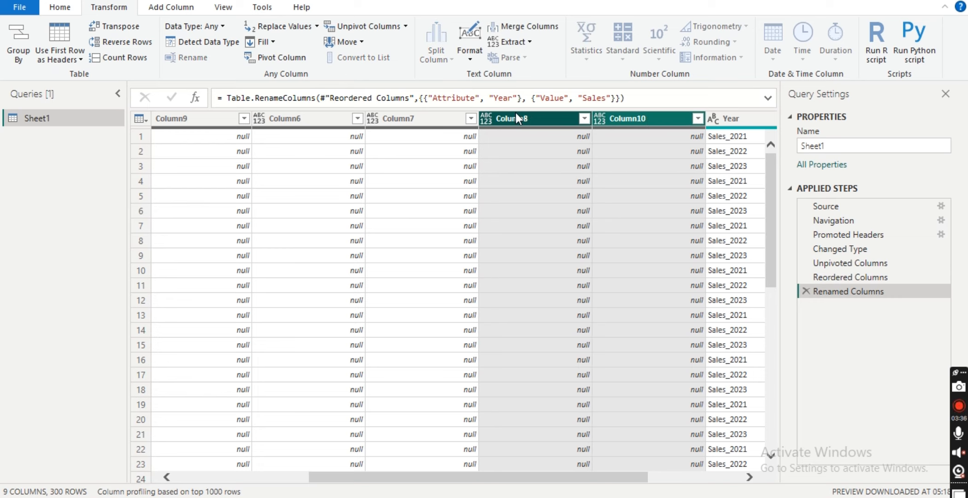
pyautogui.keyDown('ctrl'); pyautogui.click(404, 123); pyautogui.keyUp('ctrl')
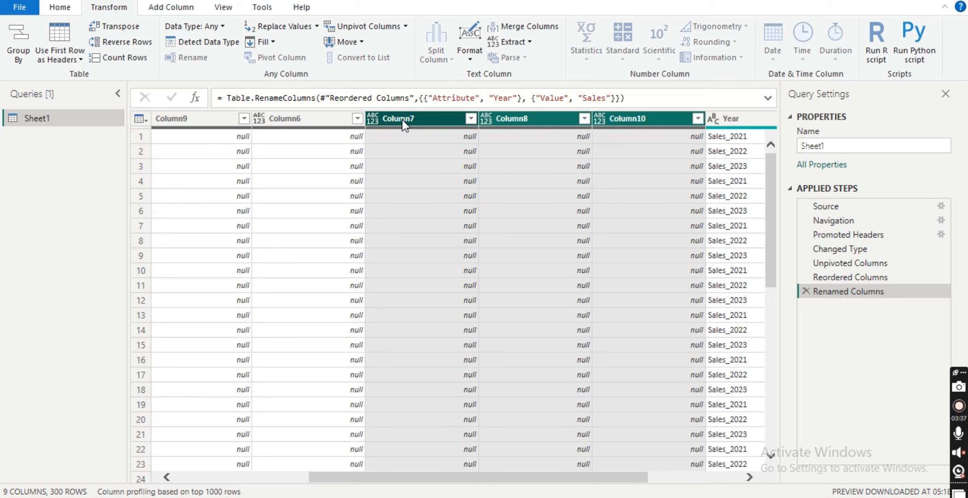
pyautogui.keyDown('ctrl'); pyautogui.click(302, 121); pyautogui.keyUp('ctrl')
pyautogui.keyDown('ctrl'); pyautogui.click(214, 119); pyautogui.keyUp('ctrl')
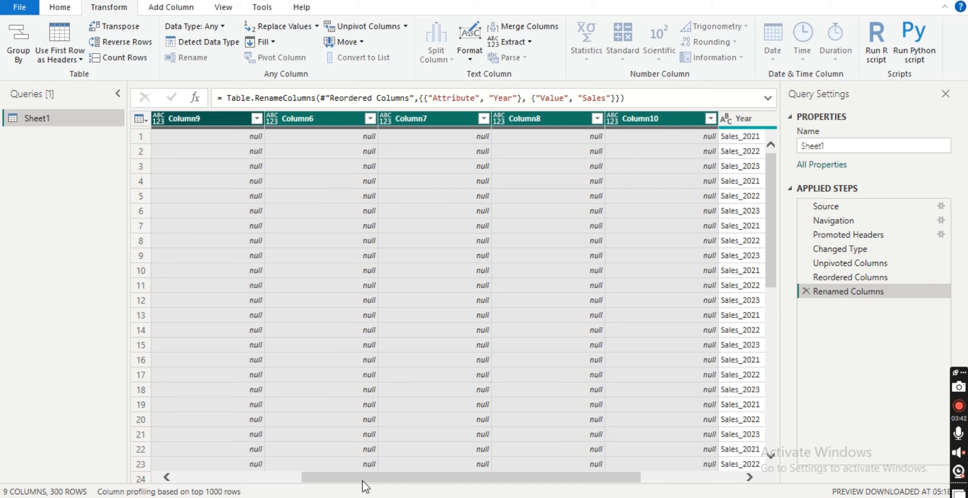
pyautogui.moveTo(362, 479); pyautogui.dragTo(253, 490)
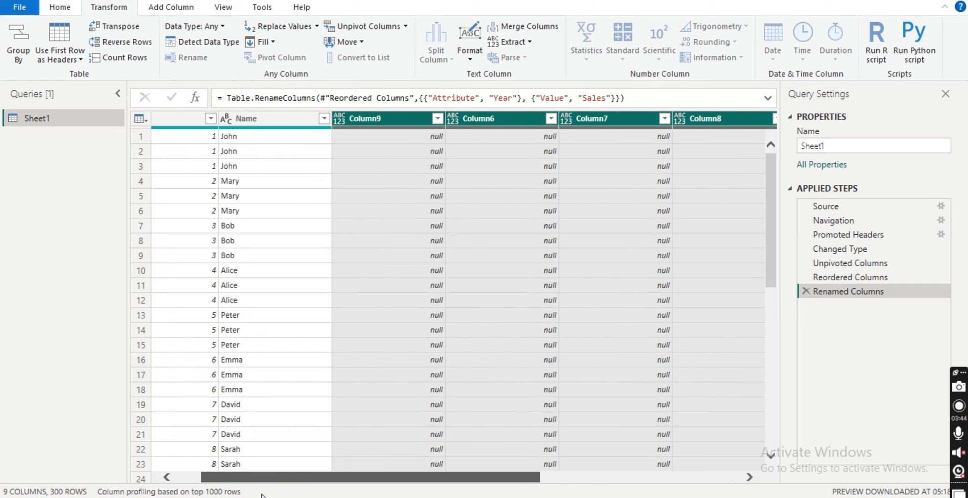
# Remove the empty columns Column6, Column7, Column8, Column9 and Column10, keeping Year and Sales
pyautogui.click(437, 119)
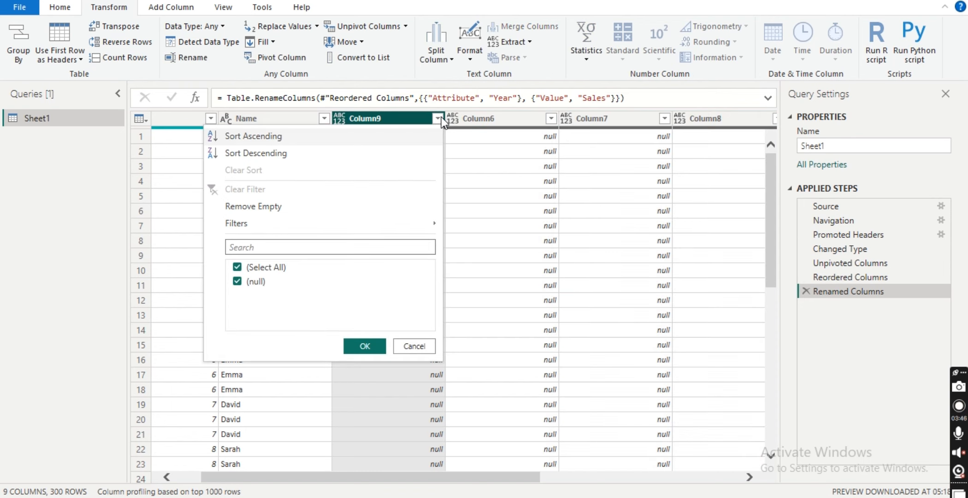
pyautogui.click(414, 346)
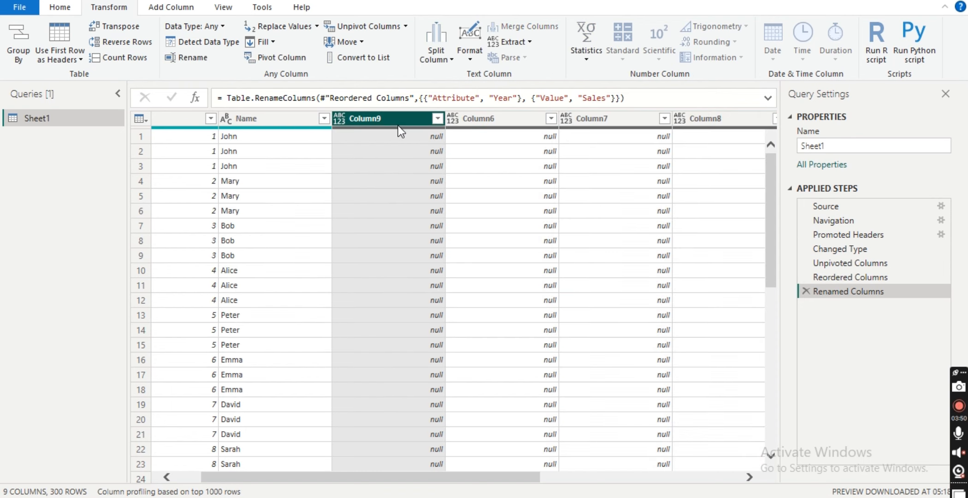
pyautogui.keyDown('ctrl'); pyautogui.click(471, 117); pyautogui.keyUp('ctrl')
pyautogui.keyDown('ctrl'); pyautogui.click(595, 119); pyautogui.keyUp('ctrl')
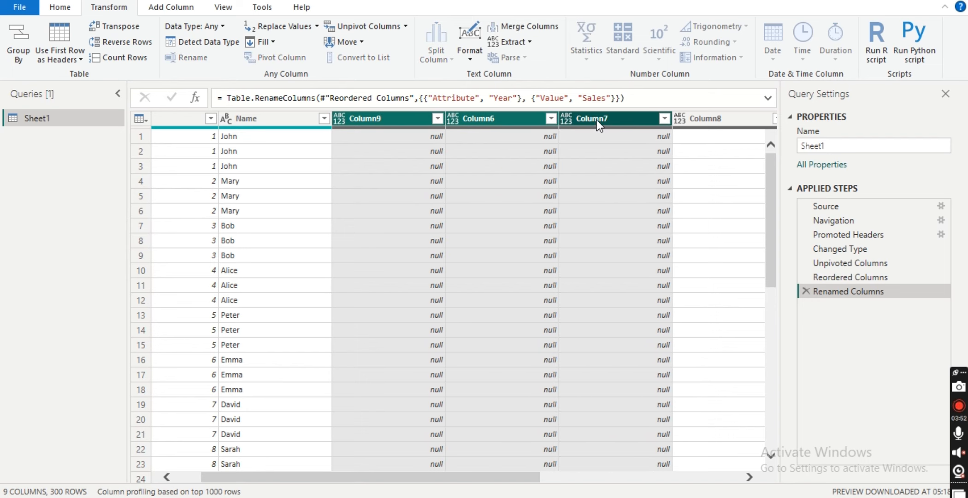
pyautogui.keyDown('ctrl'); pyautogui.click(700, 121); pyautogui.keyUp('ctrl')
pyautogui.moveTo(700, 120); pyautogui.dragTo(494, 118)
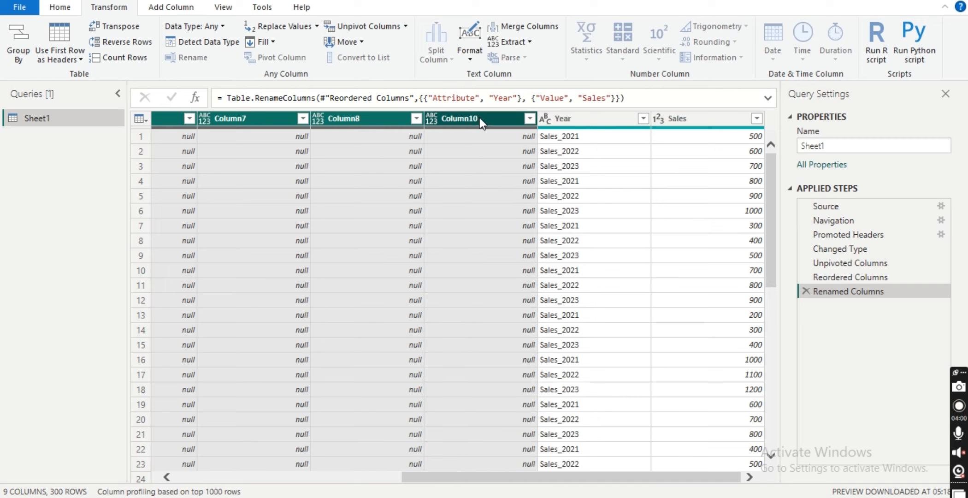
pyautogui.rightClick(479, 118)
pyautogui.click(483, 148)
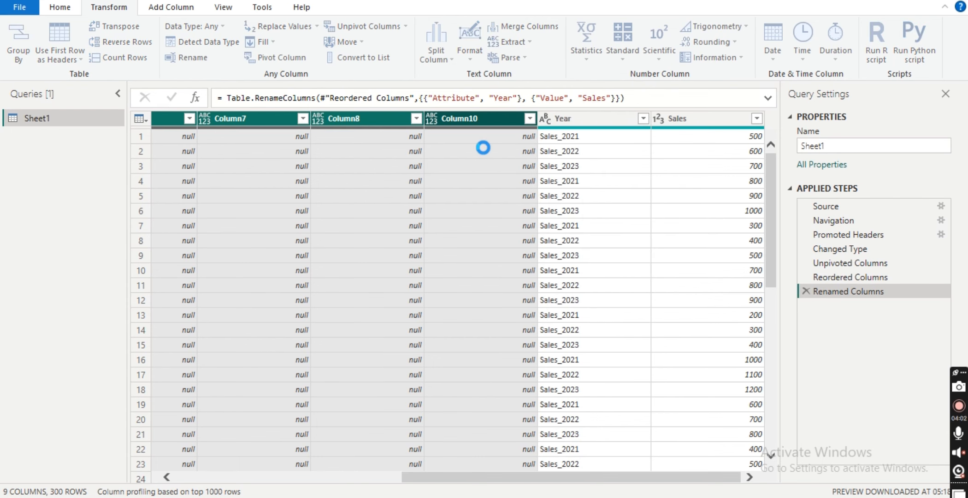